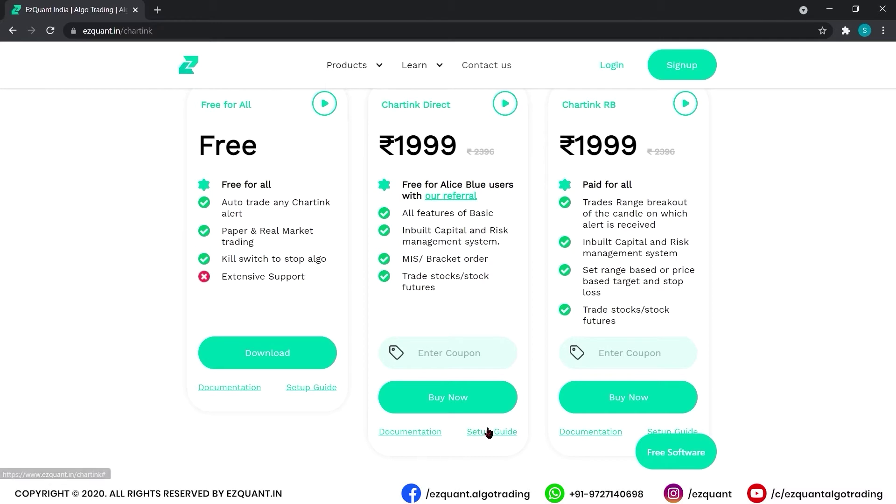
- Open the 64-bit Chartink download folder from the Downloads table and download EzQ_ChartinkProx64.exe
click(473, 399)
scroll(473, 401, down, 7)
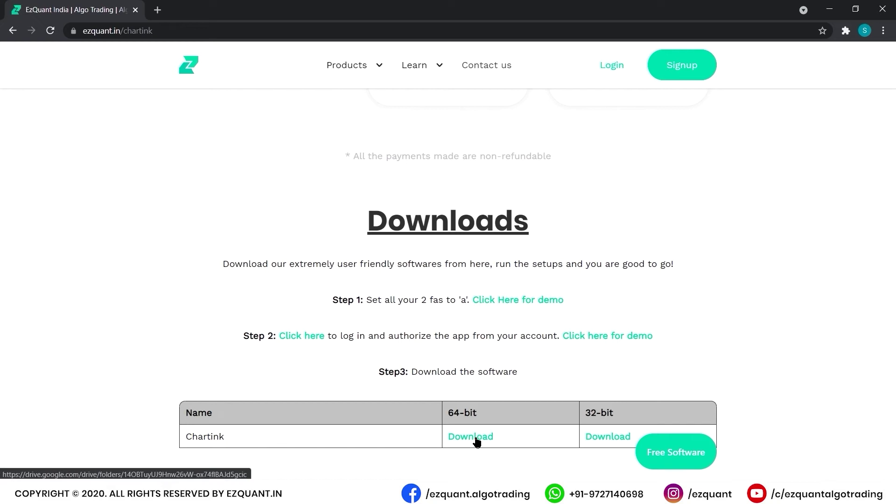
click(476, 438)
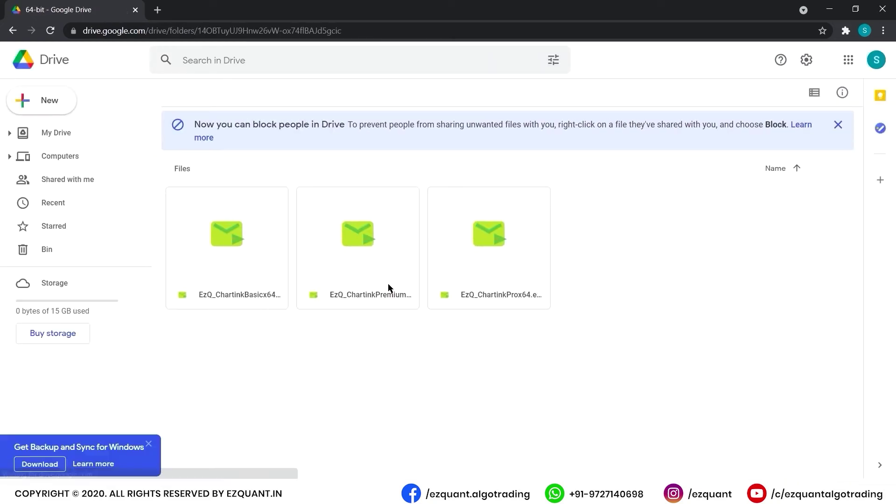
right_click(482, 279)
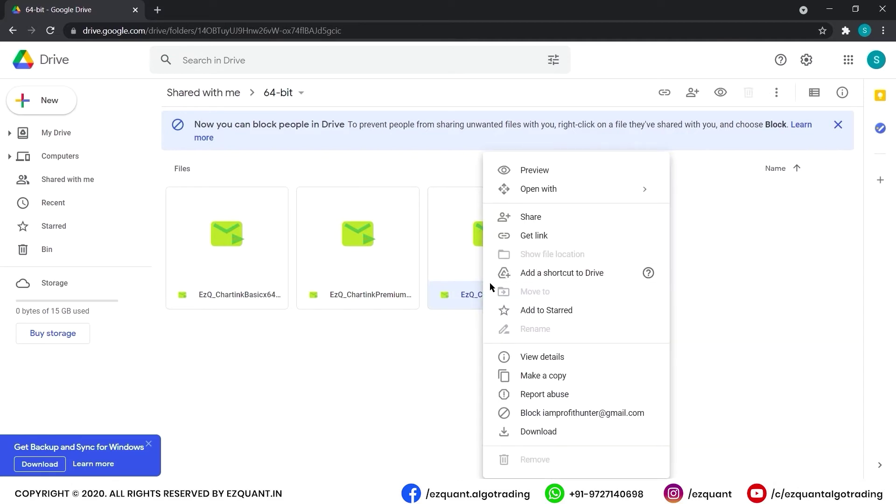
click(525, 429)
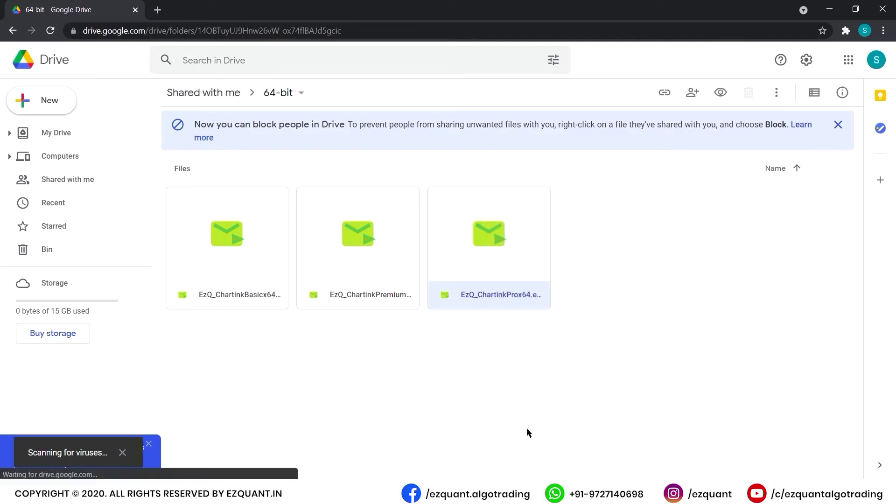
click(537, 299)
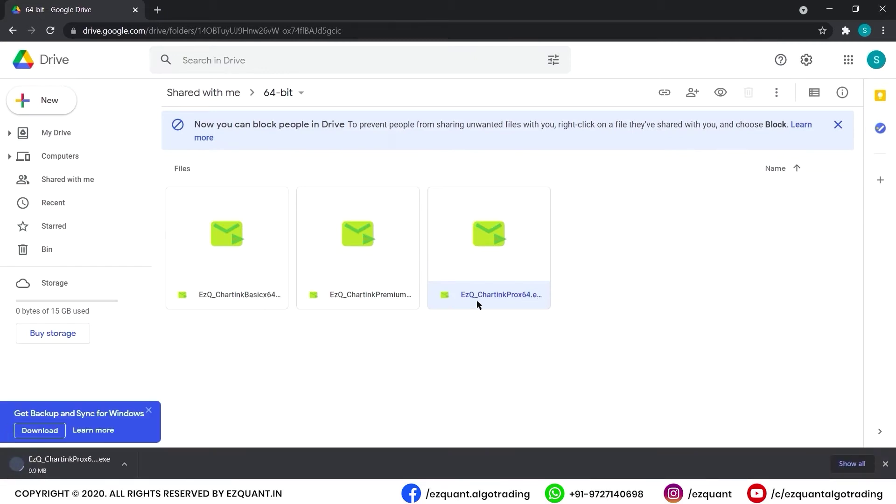
- Return to the EzQuant Chartink page and open the Chartink Direct documentation in a new tab
click(12, 30)
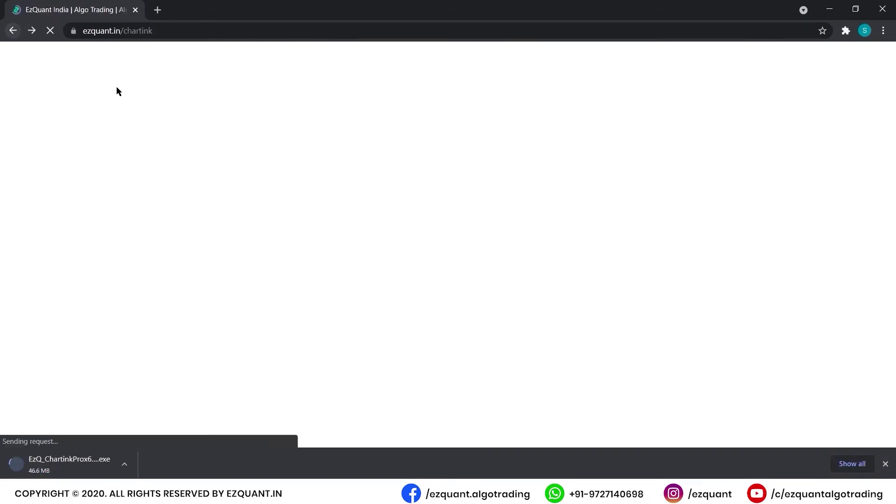
right_click(426, 327)
click(428, 332)
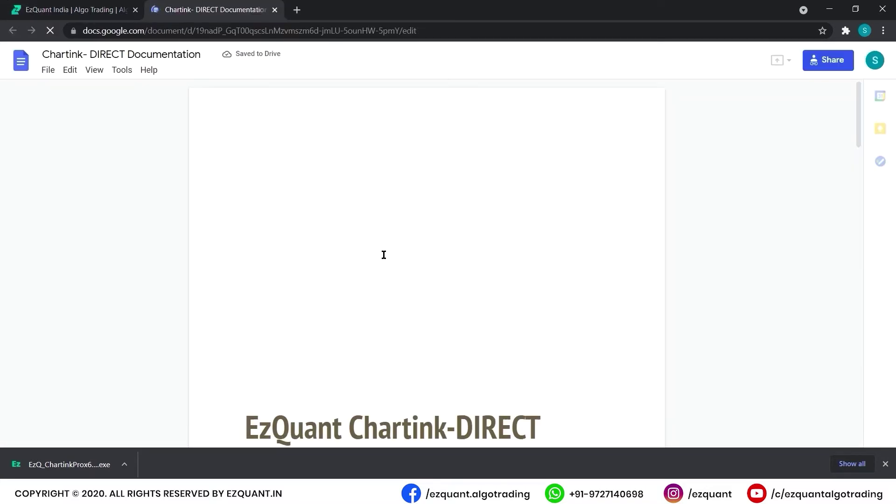
- Skim the Chartink-DIRECT documentation's features and setup sections, go to "How to get started?" and dismiss the meeting notice
scroll(383, 255, down, 20)
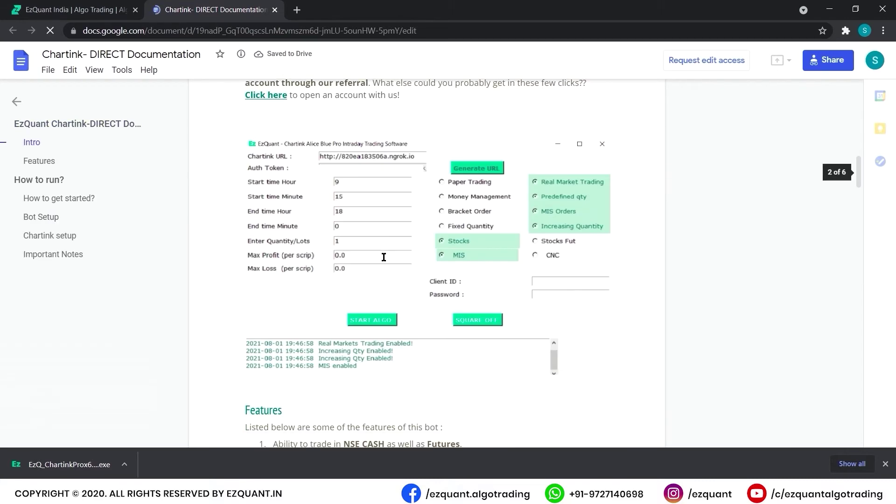
scroll(383, 257, down, 10)
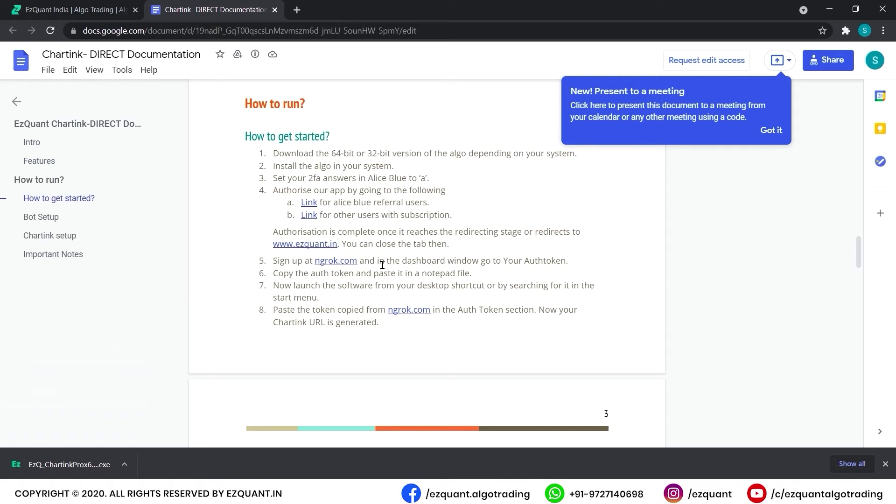
scroll(382, 265, down, 6)
scroll(382, 265, down, 6)
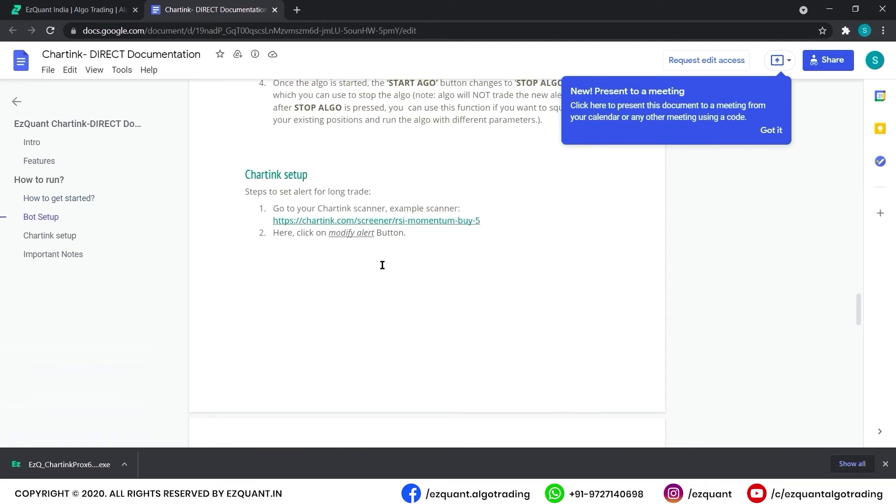
scroll(396, 312, down, 6)
scroll(396, 312, down, 6)
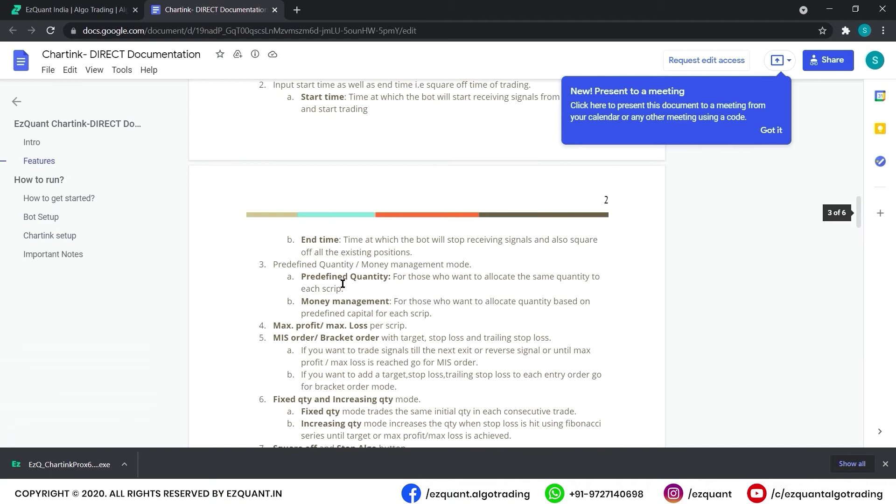
scroll(342, 283, down, 6)
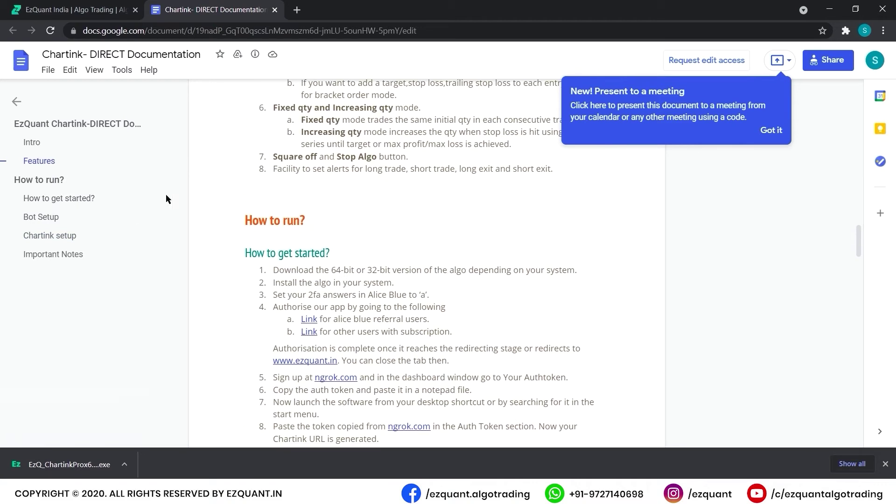
click(60, 201)
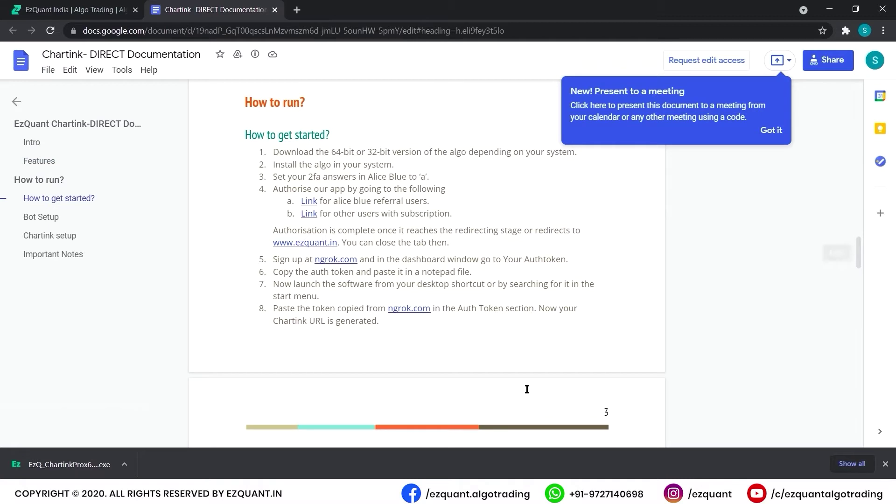
click(776, 130)
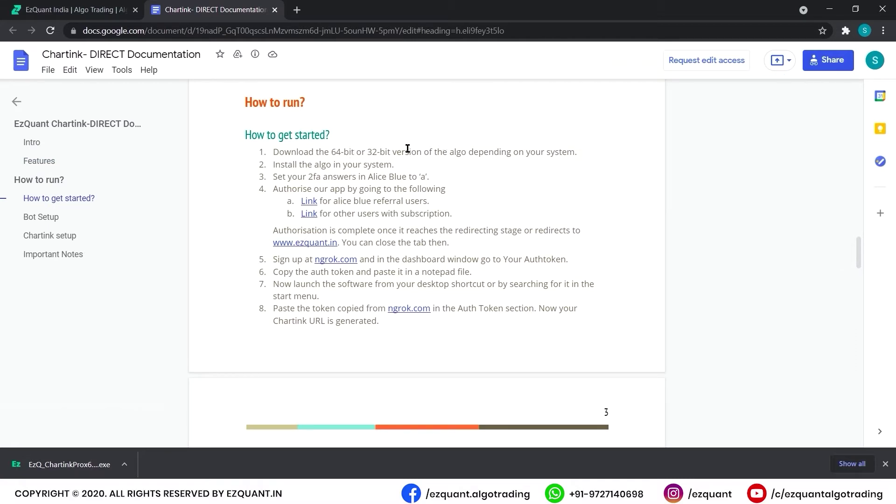
- Run the downloaded installer, accept the license agreement and complete the EzQ_Chartink_Pro 1.0 installation
click(124, 464)
click(124, 464)
click(70, 464)
click(491, 350)
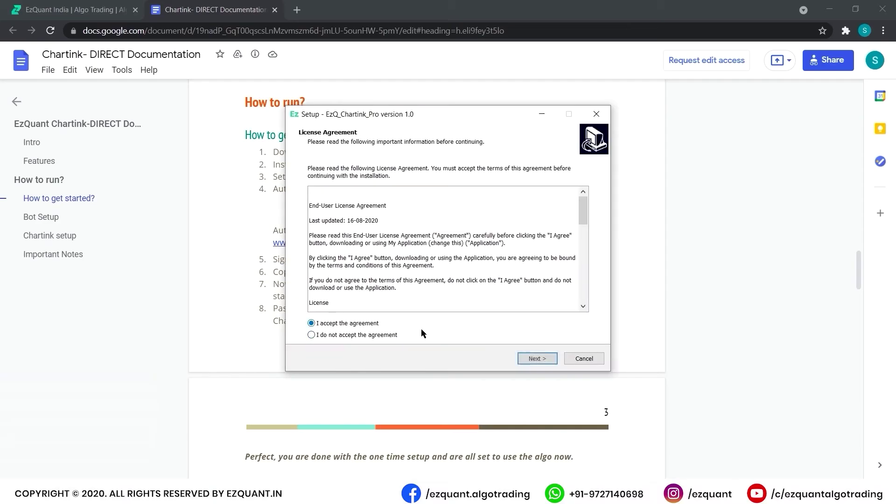
click(532, 358)
click(529, 362)
click(537, 359)
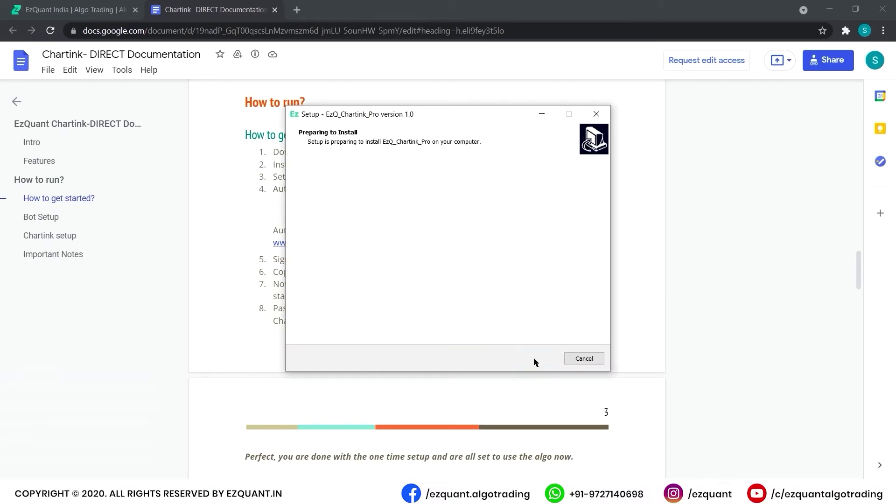
drag(443, 112, 583, 200)
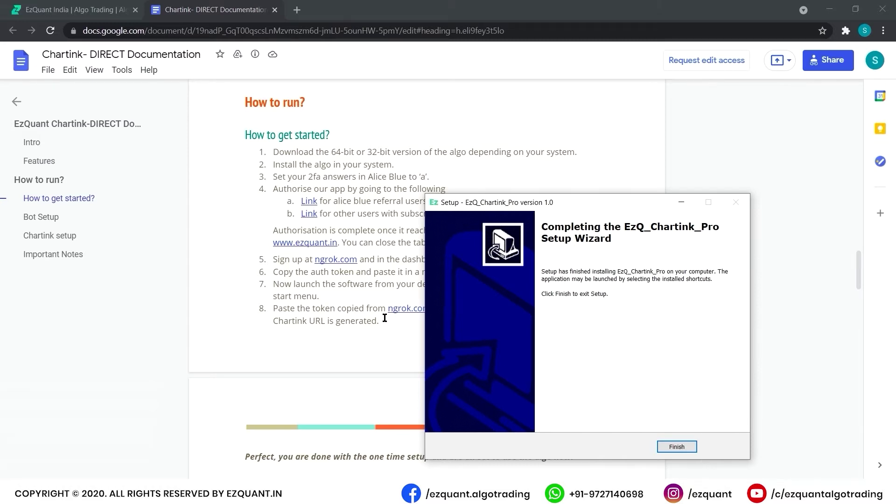
click(691, 445)
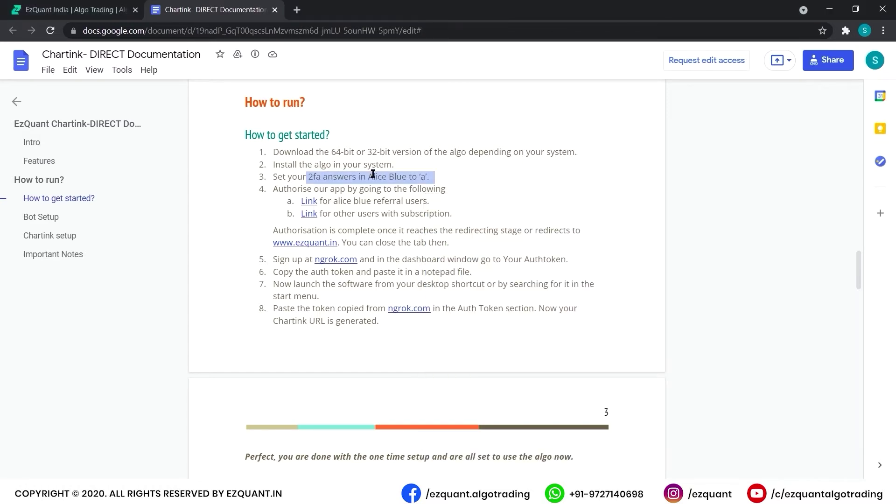
- Open the Alice Blue Ant Web login page at ant.aliceblueonline.com in a new tab
click(304, 13)
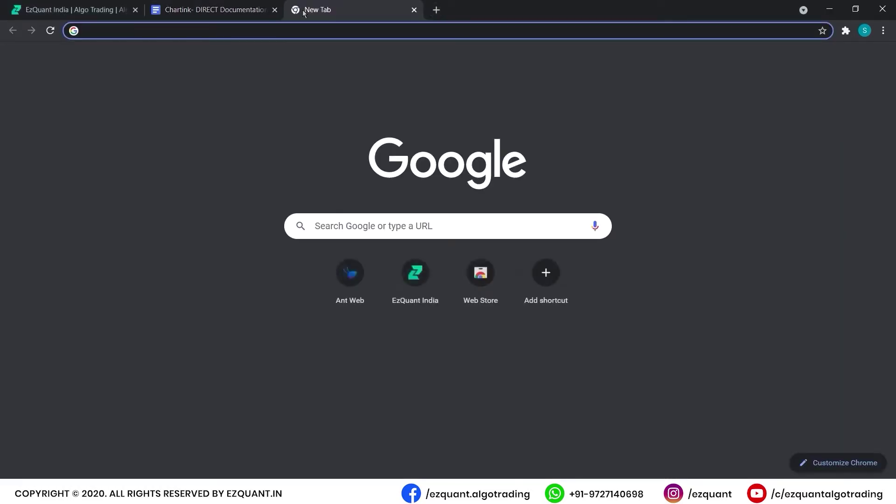
text(a)
key(BackSpace)
key(BackSpace)
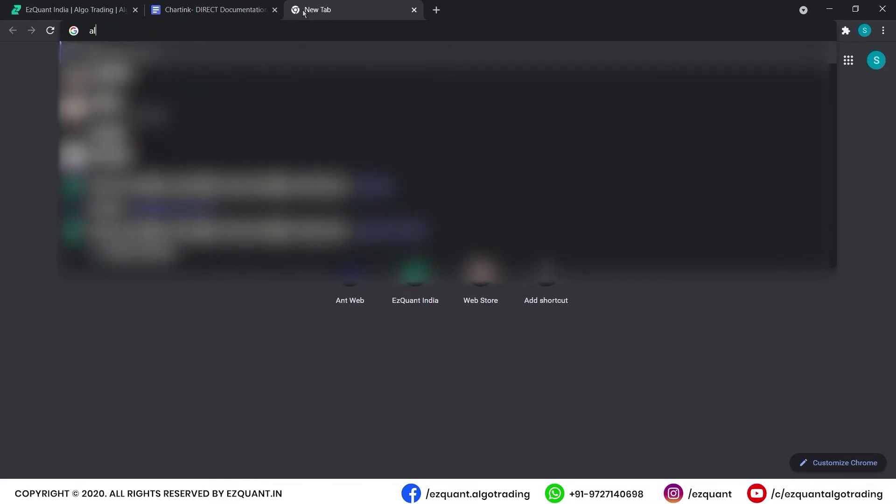
text(a)
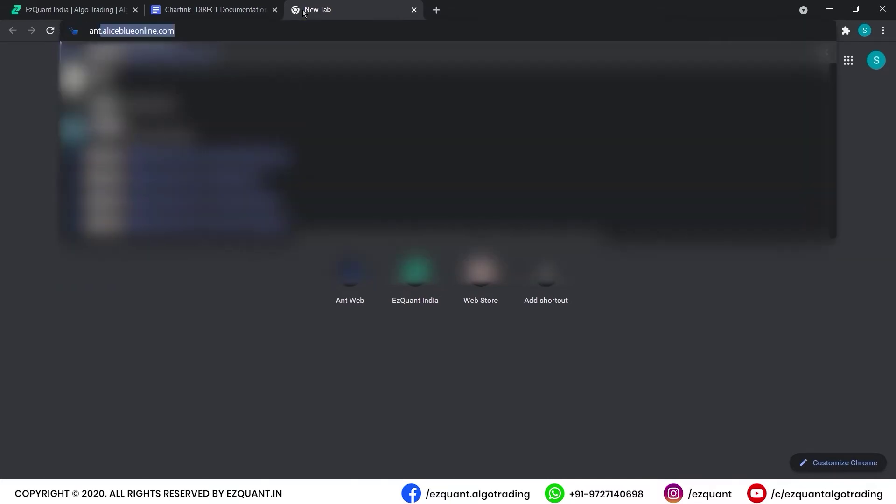
key(Return)
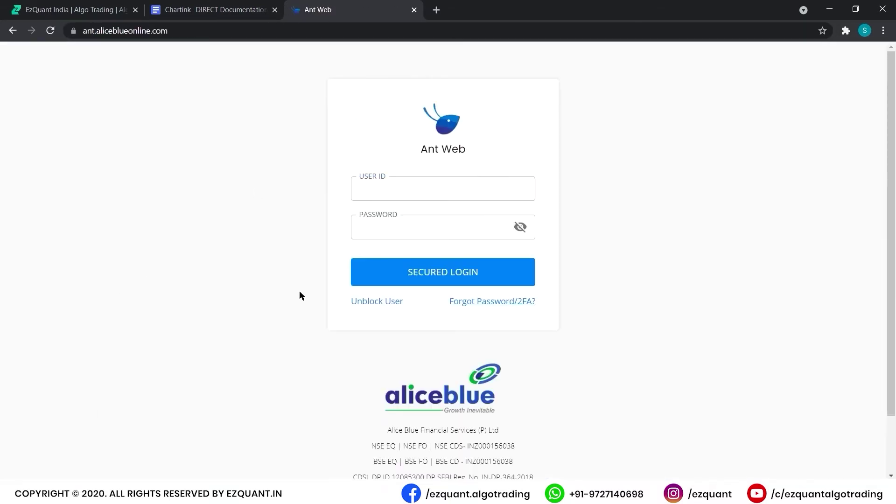
- Submit a Reset 2FA request with the account's user ID, e-mail and remaining identity detail through the Forgot Password/2FA form
click(479, 303)
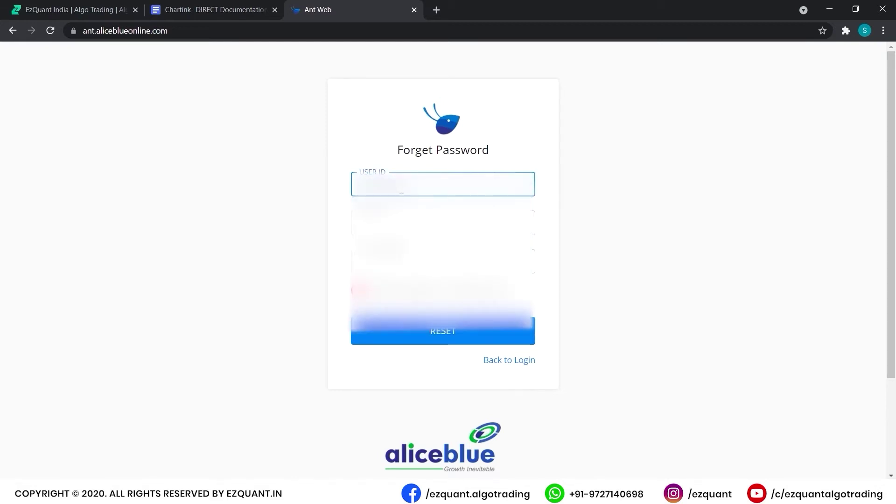
click(442, 223)
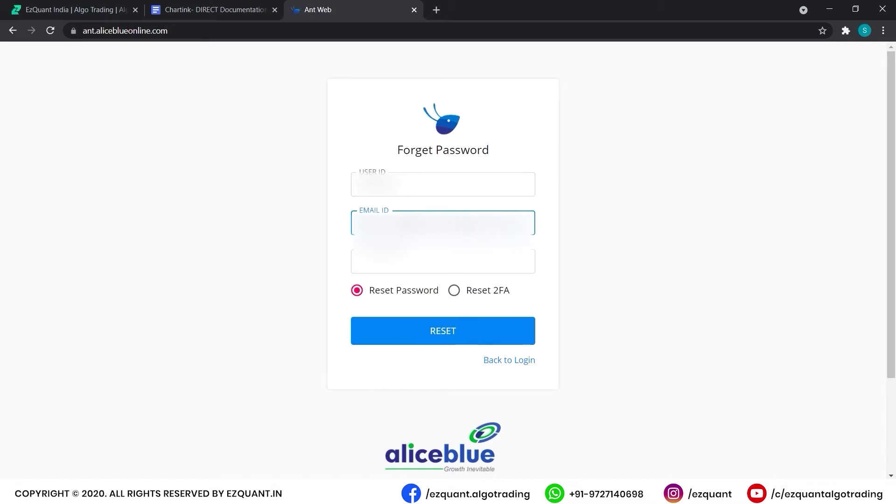
click(443, 261)
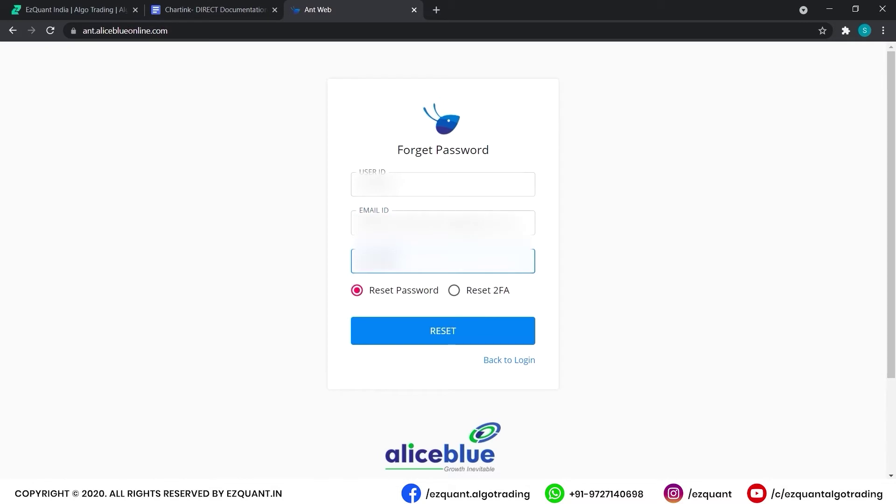
click(453, 290)
click(423, 328)
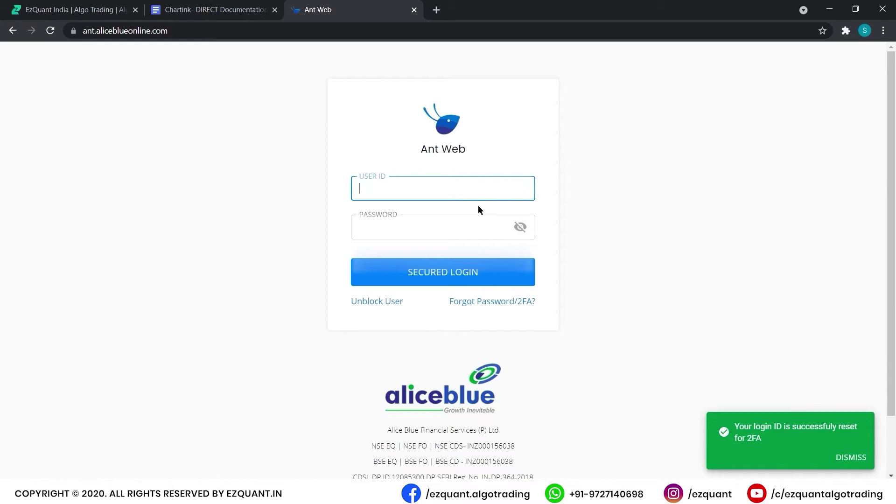
- Log in to Ant Web with the account's user ID and password to reach the 2FA question form
click(375, 232)
click(374, 232)
click(430, 252)
click(443, 272)
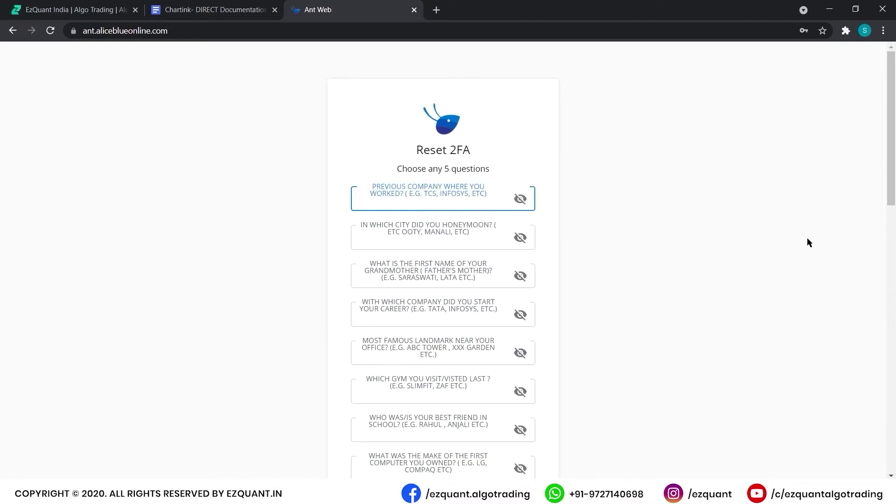
- Fill in five of the Reset 2FA security answers with the value the documentation specifies and submit the form
scroll(758, 217, down, 1)
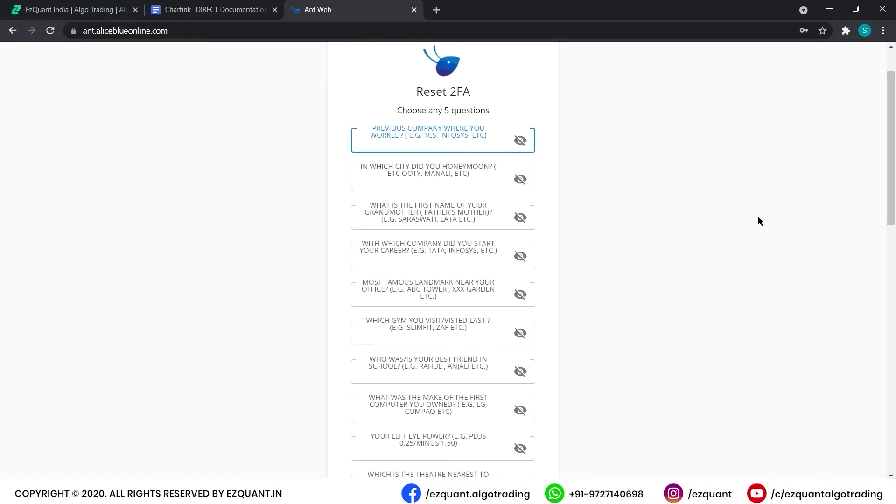
text(a)
click(471, 180)
text(a)
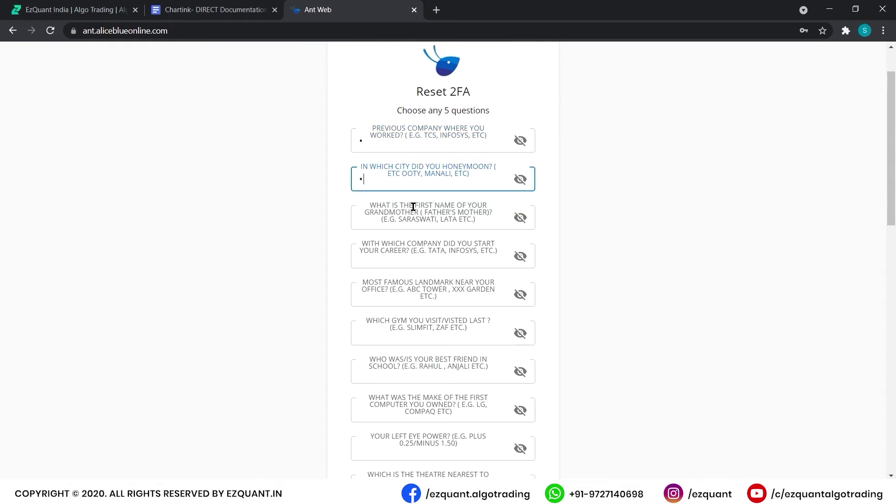
click(520, 140)
key(Tab)
text(a)
key(Tab)
text(a)
key(Tab)
scroll(628, 234, down, 14)
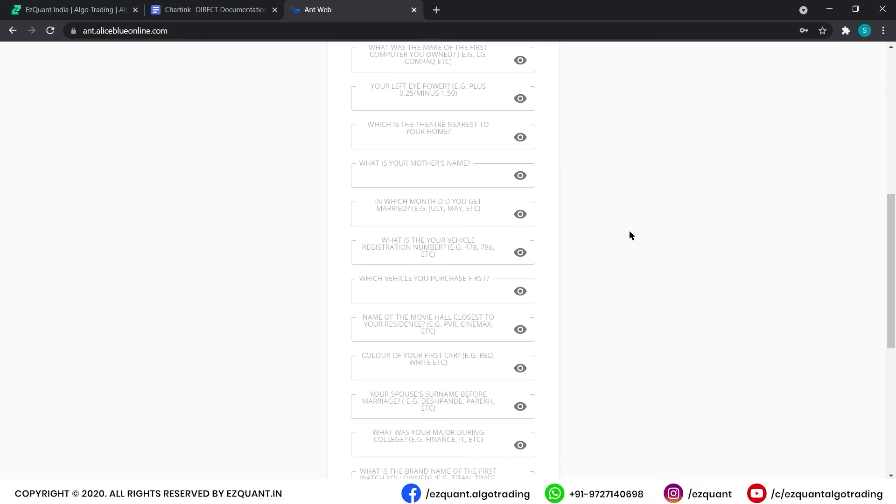
click(437, 220)
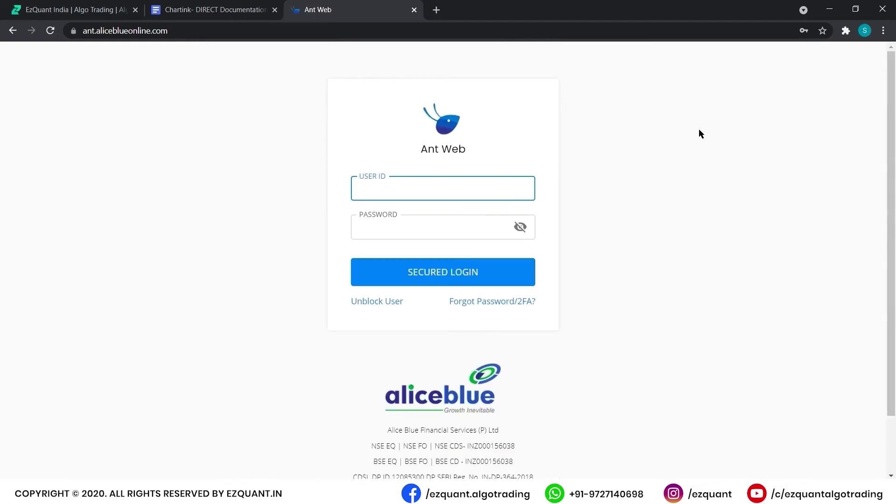
- Open the app authorisation link for Alice Blue referral users from the Chartink documentation
click(212, 10)
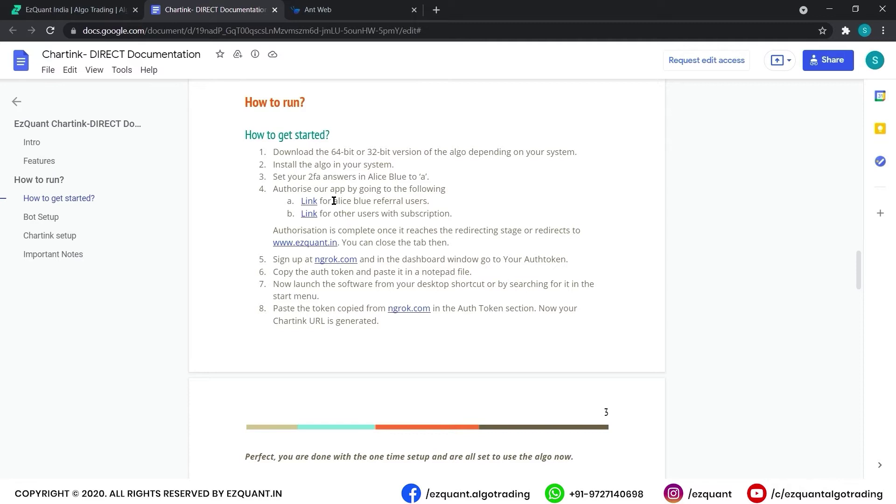
drag(333, 200, 438, 200)
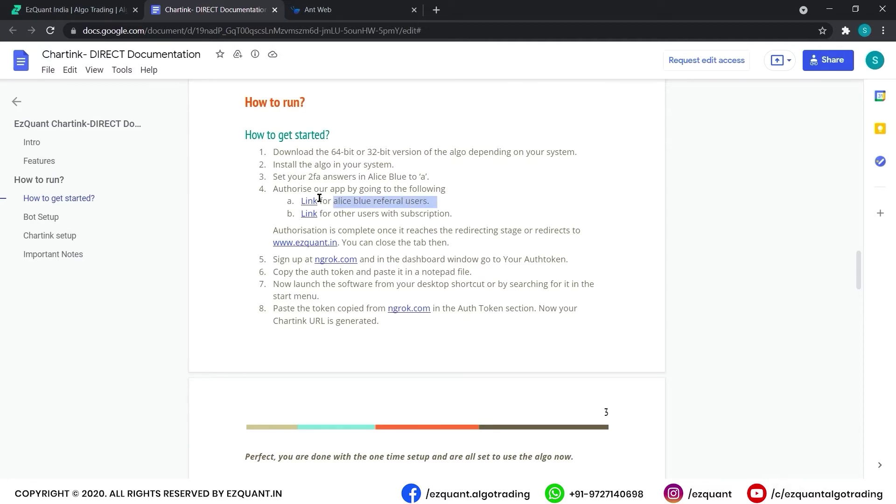
drag(333, 214, 453, 214)
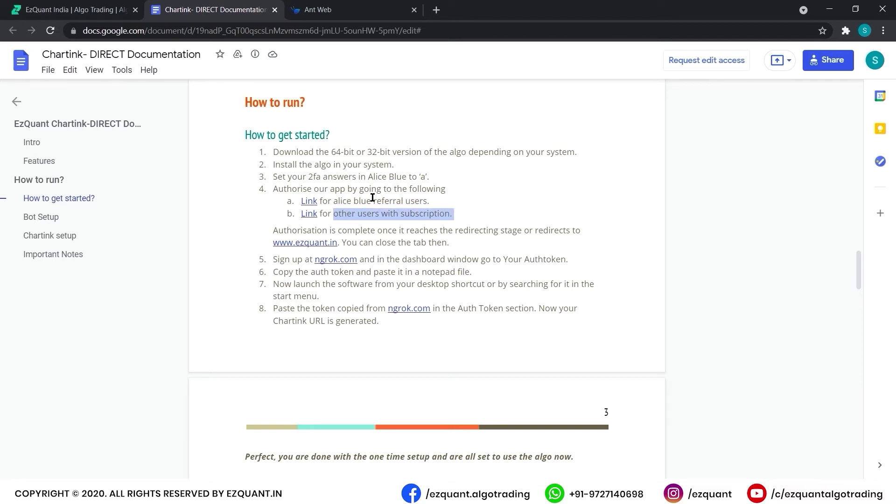
click(304, 201)
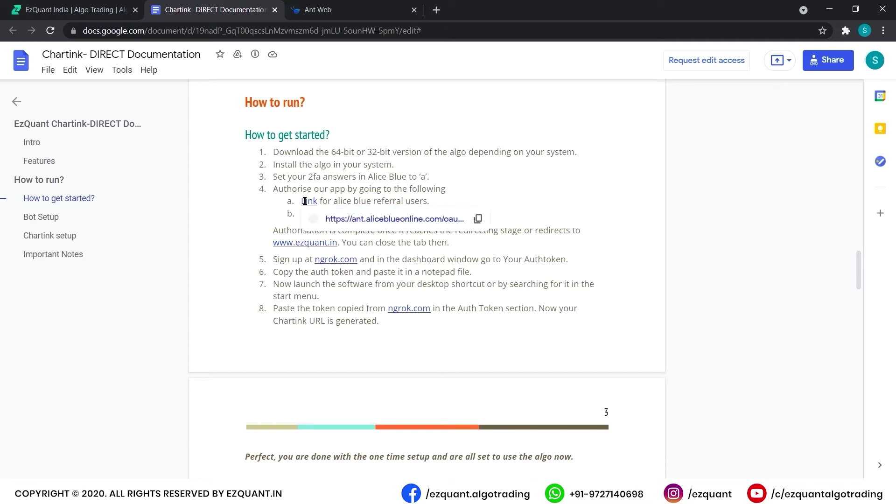
click(395, 220)
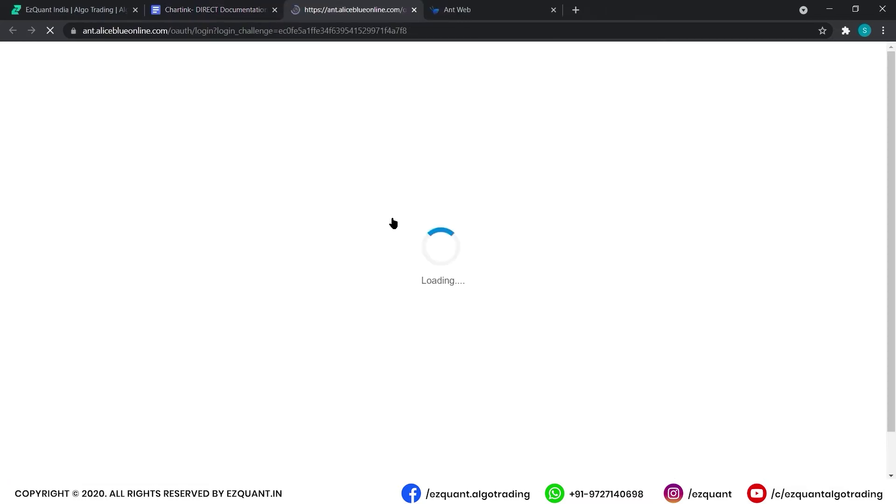
- Sign in on the Alice Blue authorisation page with the account's user ID and password
click(411, 152)
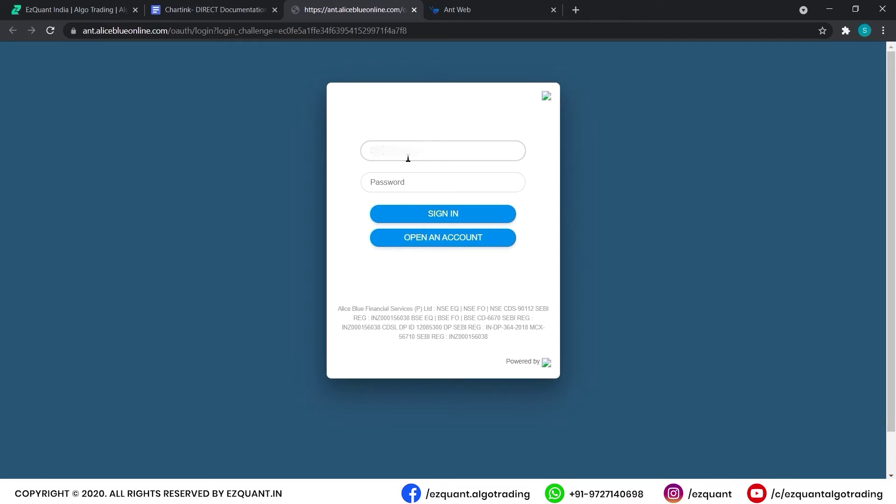
click(397, 182)
text(••••••••••)
click(422, 215)
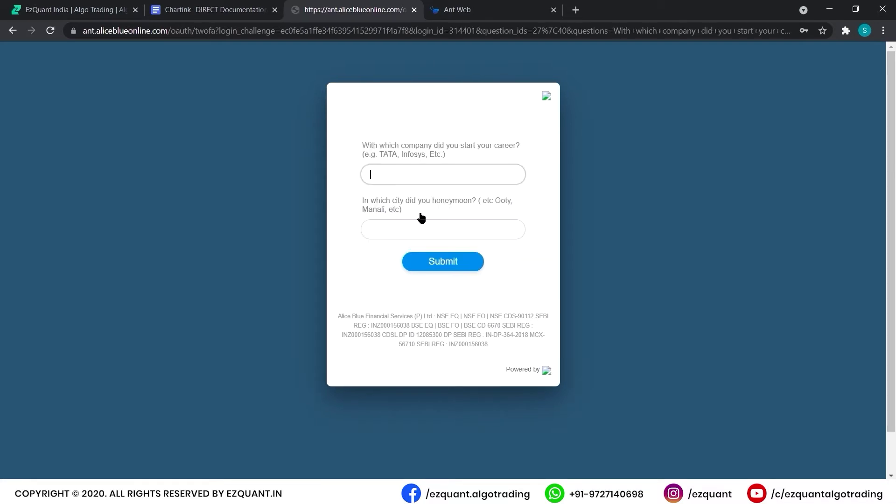
- Submit the two 2FA security answers and authorise the MM184 app
click(420, 223)
click(431, 267)
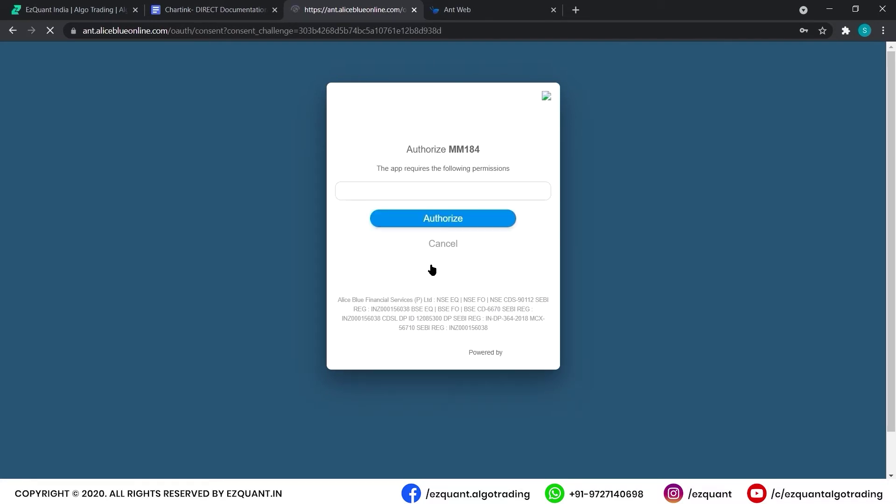
click(432, 225)
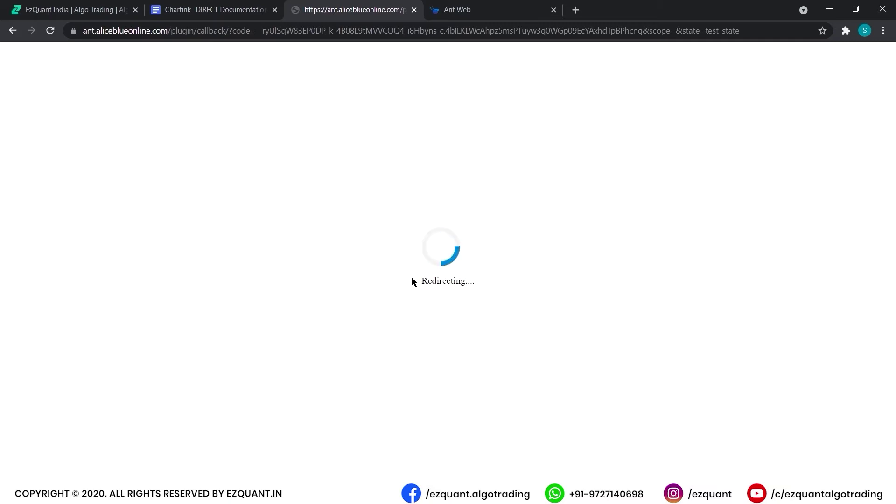
- Review the ngrok sign-up instruction in the documentation and open the ngrok website in a new tab
click(200, 4)
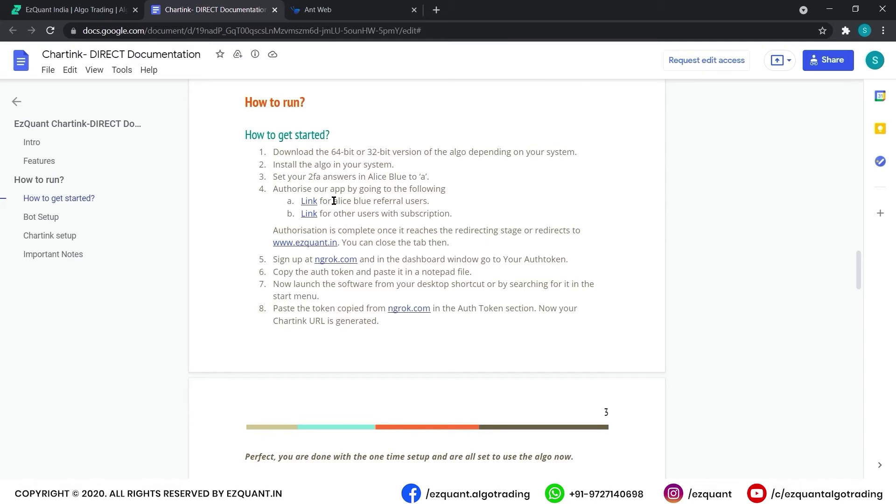
drag(437, 259, 575, 257)
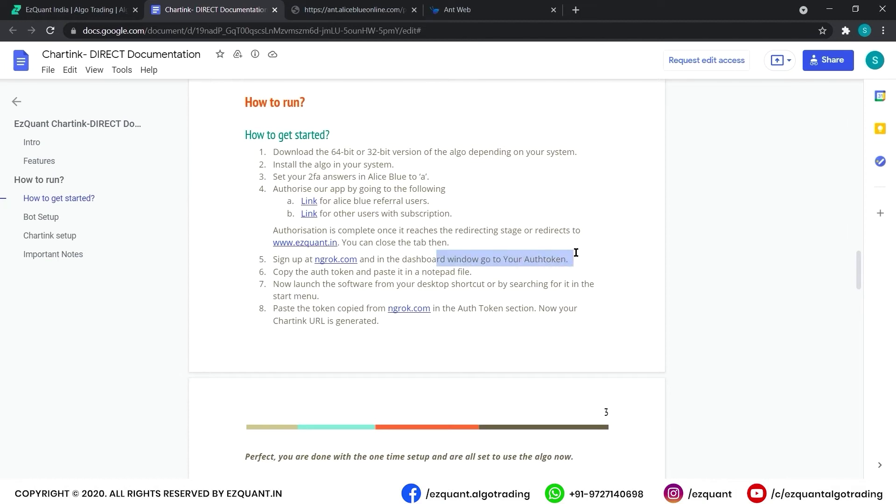
click(487, 247)
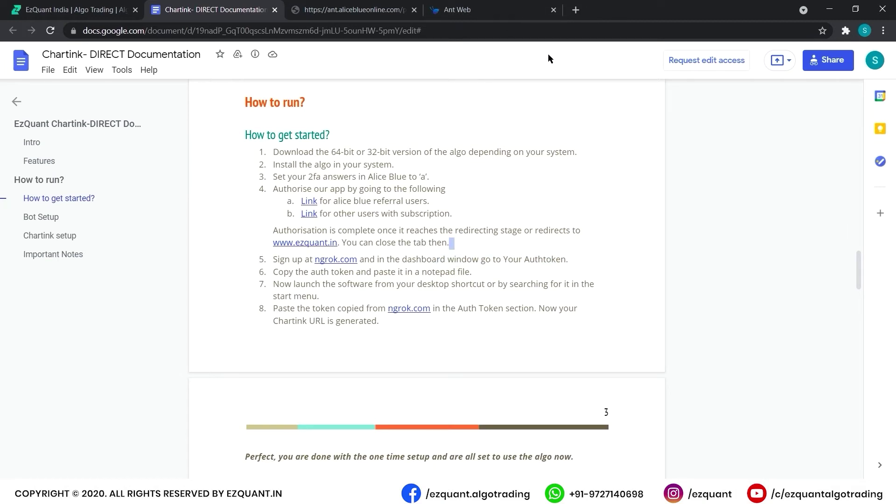
click(576, 12)
text(ngrok)
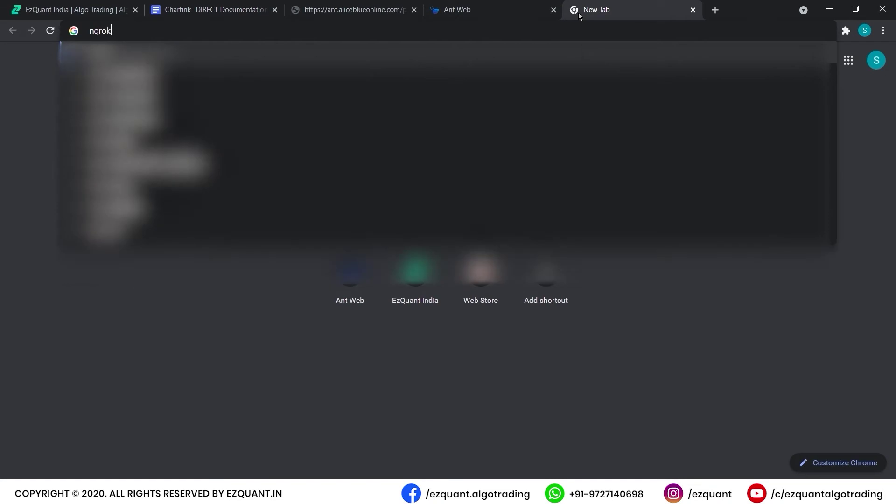
key(Return)
click(224, 172)
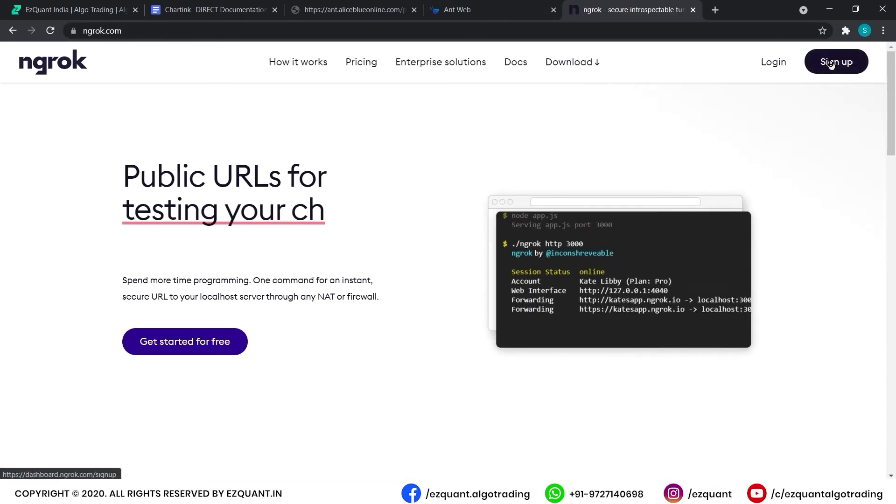
- Sign up for ngrok with the Google account and copy the personal authtoken from the dashboard
click(835, 61)
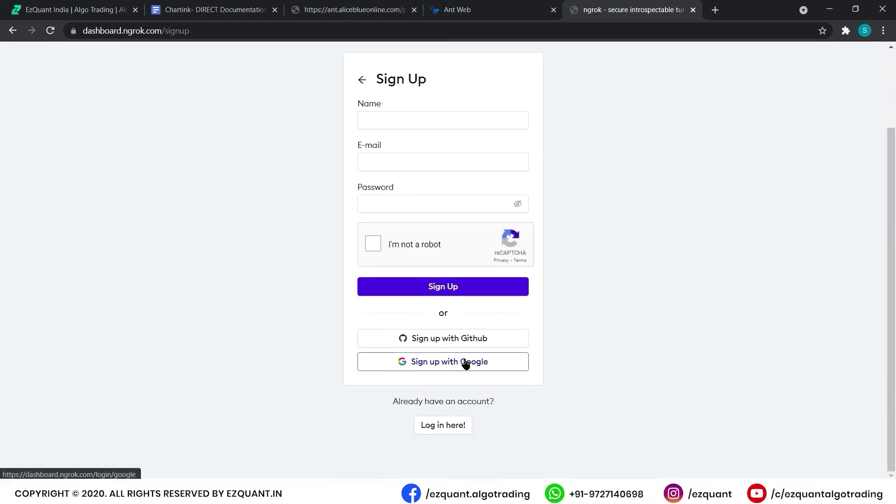
click(465, 362)
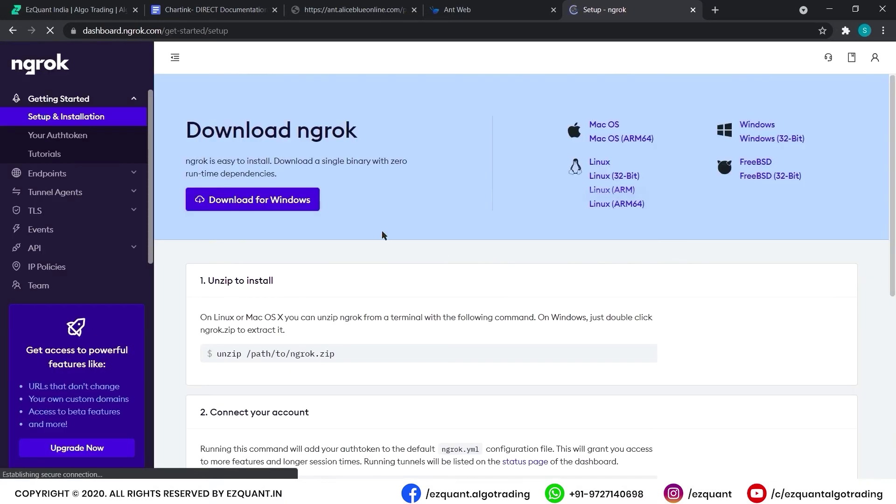
click(59, 135)
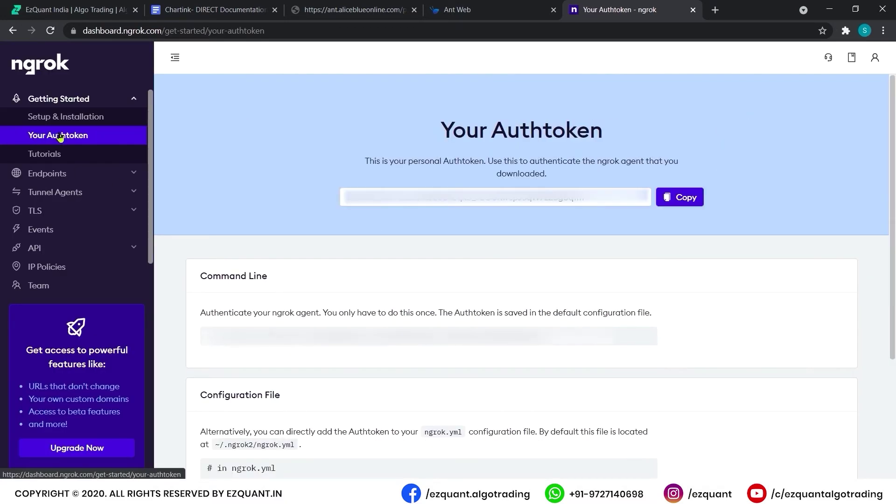
click(680, 197)
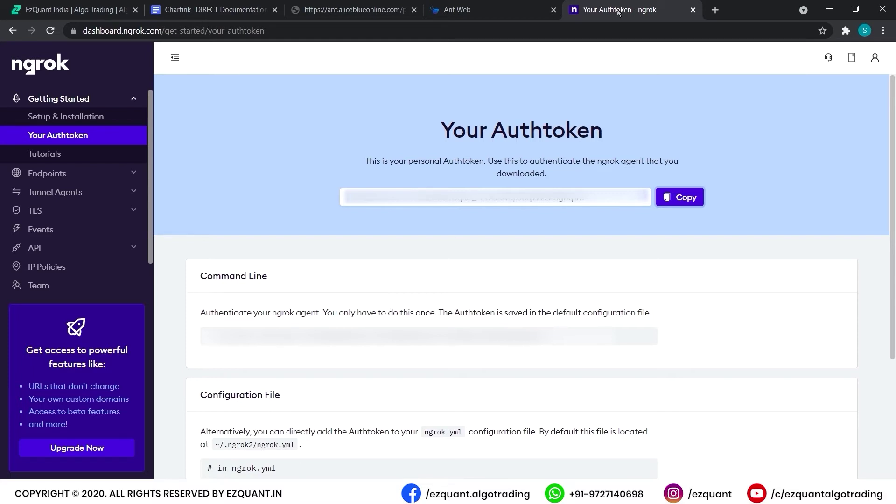
- Enter the copied ngrok auth token in the EzQuant Chartink Pro software and generate the Chartink URL
click(216, 10)
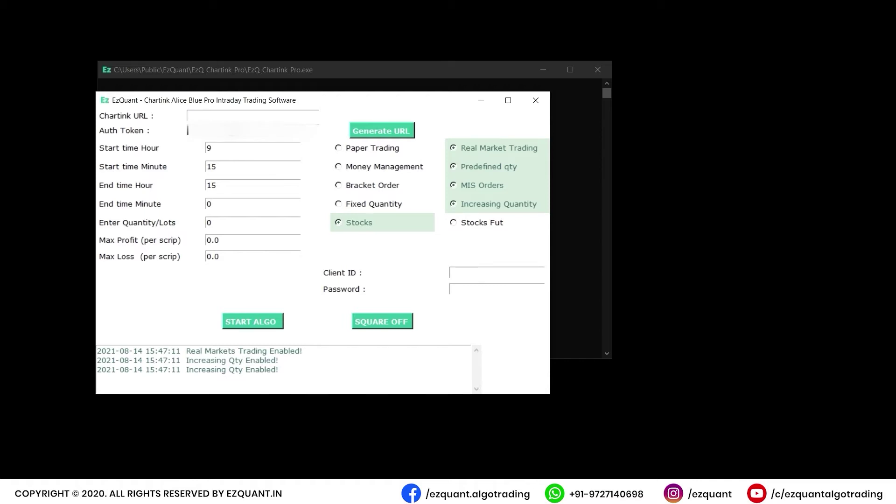
click(363, 132)
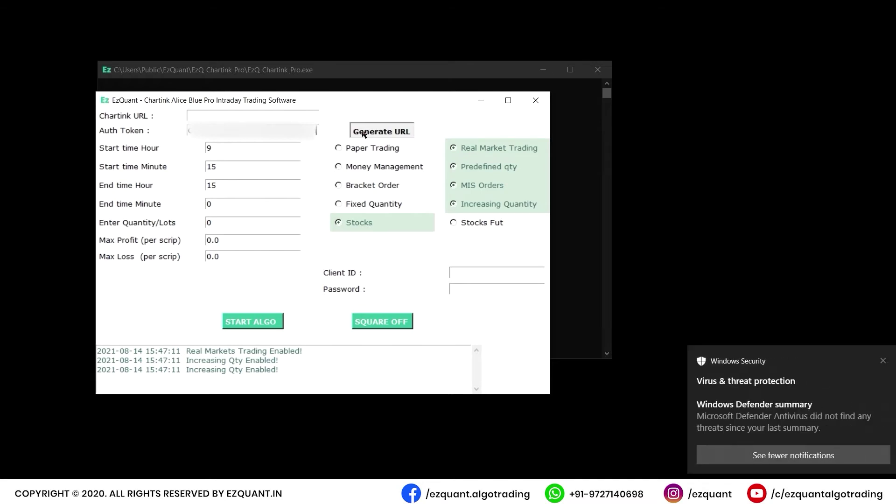
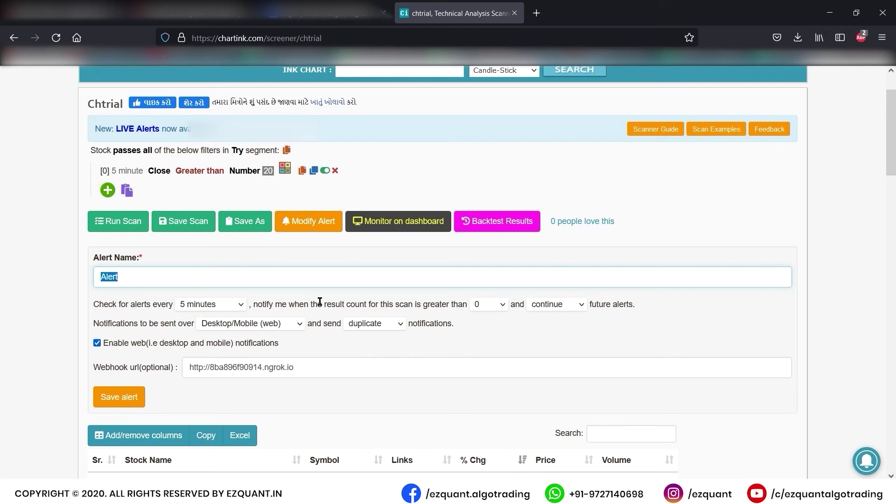
- Try the entry alert names long and short in the chtrial screener's alert form on Chartink
text(long)
drag(169, 275, 74, 276)
text(sh)
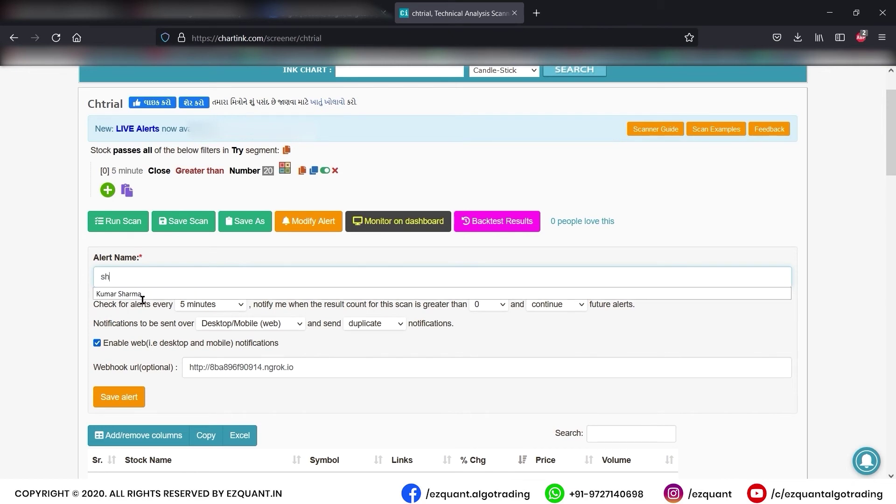
text(ort)
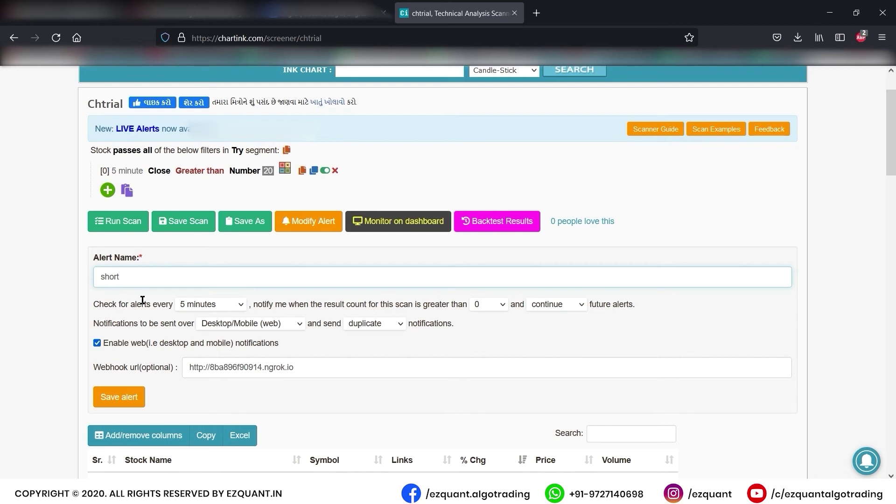
- Try the alert names exit and short_exit in the same alert form
double_click(99, 285)
text(exit)
drag(143, 281, 59, 284)
text(sh)
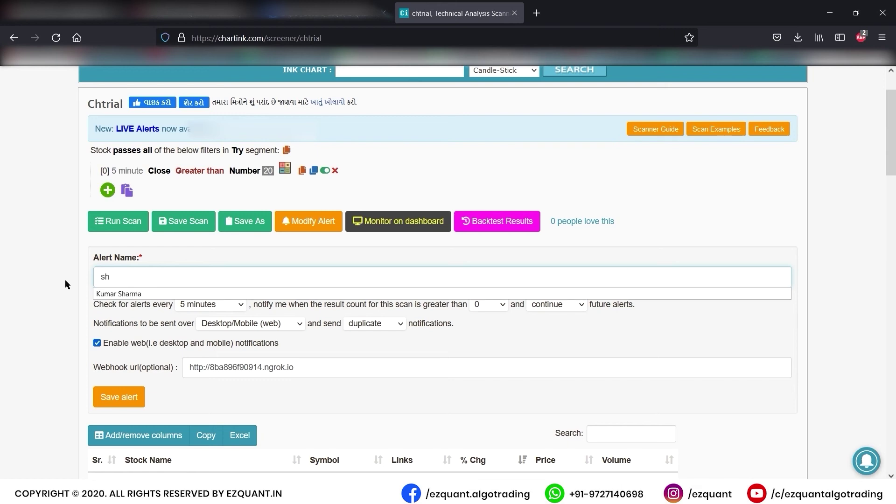
text(ort_exit)
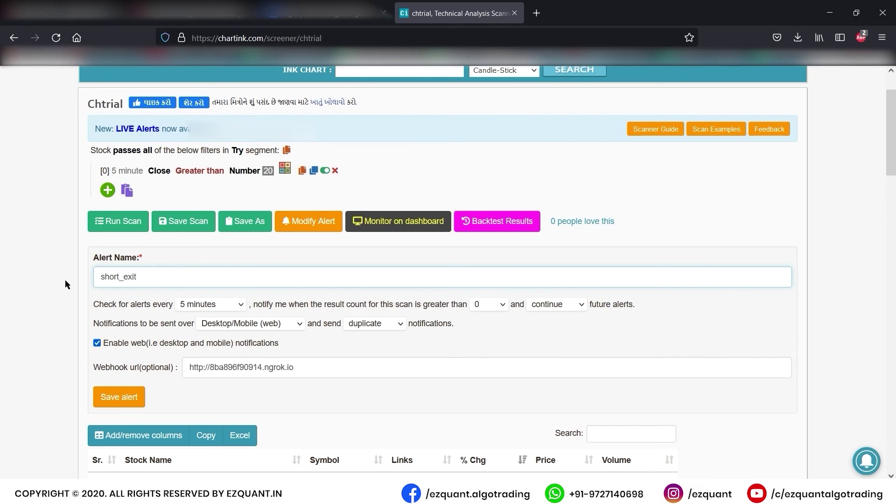
- Change the alert name to long_exit
drag(166, 278, 31, 281)
text(long)
key(BackSpace)
key(BackSpace)
key(BackSpace)
key(BackSpace)
text(long)
key(BackSpace)
key(BackSpace)
key(BackSpace)
text(ong_exit)
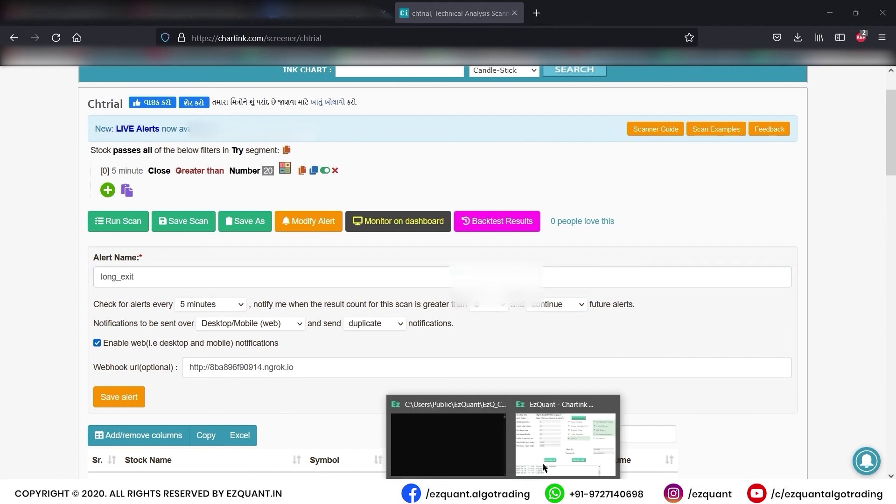
- Switch to the EzQuant software and restart the algo with Money Management selected and a capital of 5000 per script
click(541, 459)
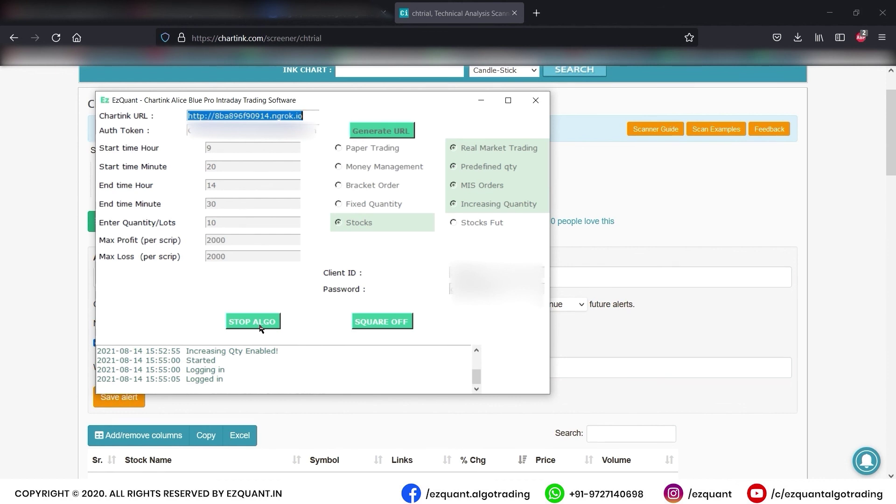
click(260, 326)
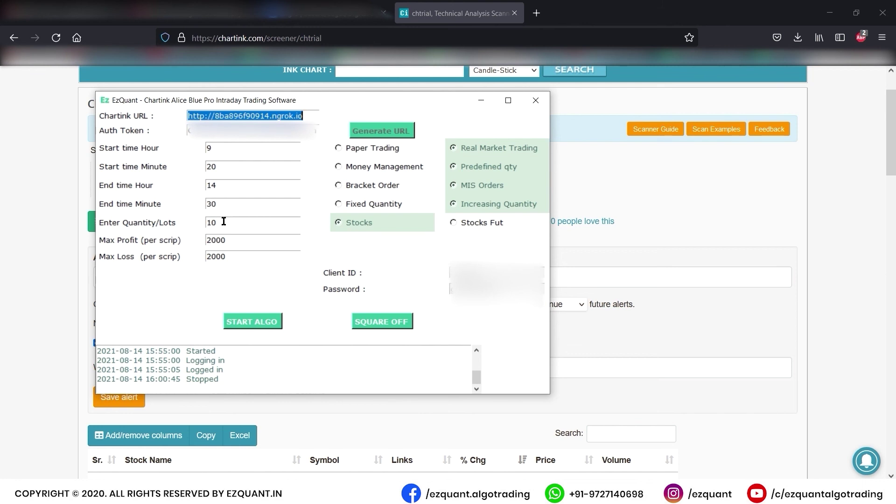
click(402, 167)
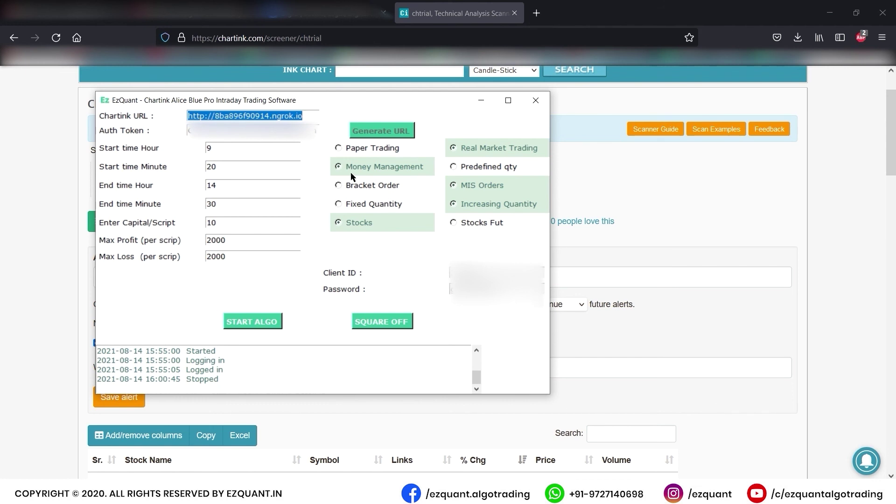
drag(247, 222, 205, 227)
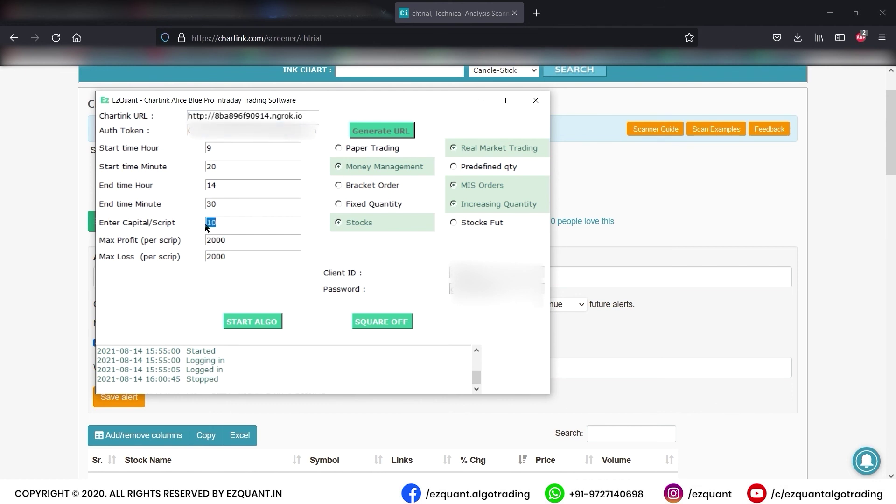
text(5000)
click(254, 326)
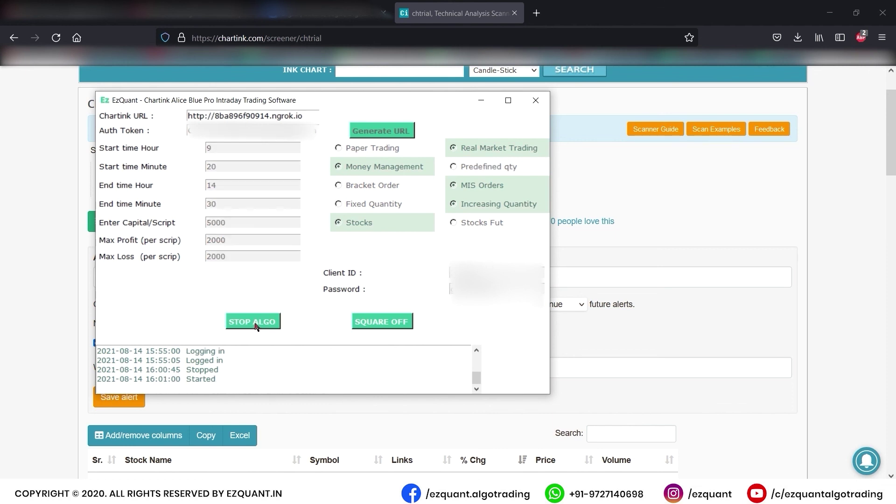